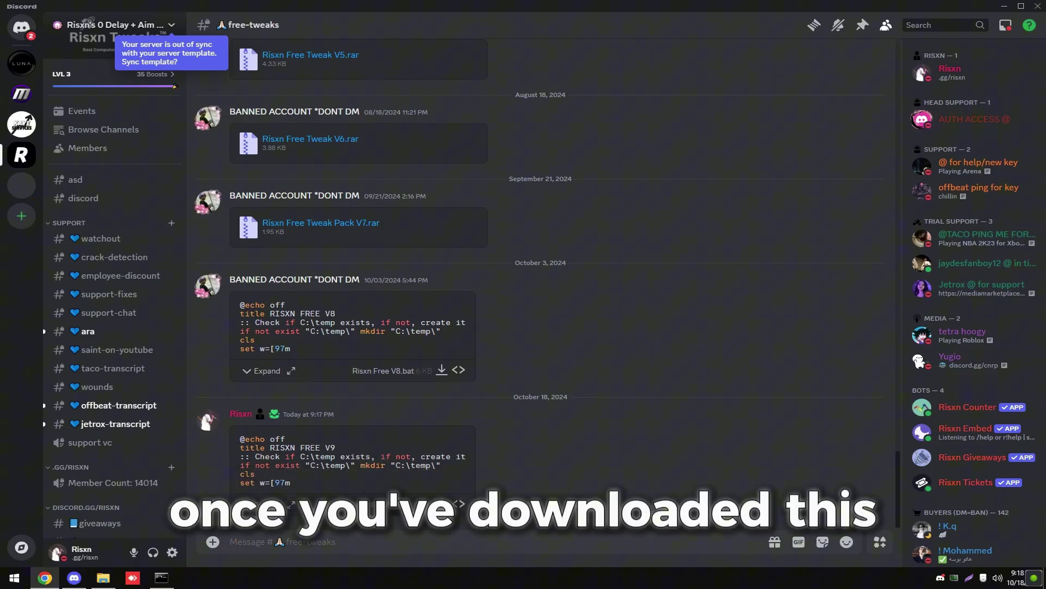
Step: Open the Pictures folder containing the downloaded Risxn Free V9 script
{"action": "left_click", "coordinate": [103, 578]}
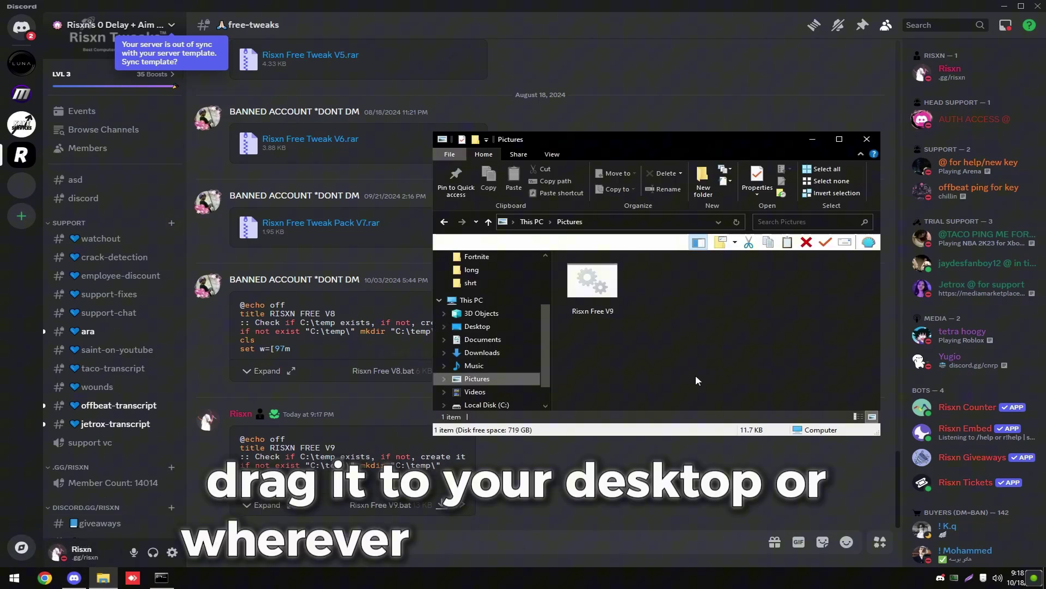
Step: Upload Risxn Free V9.bat to VirusTotal and confirm a clean 0/63 scan report
{"action": "left_click", "coordinate": [609, 307]}
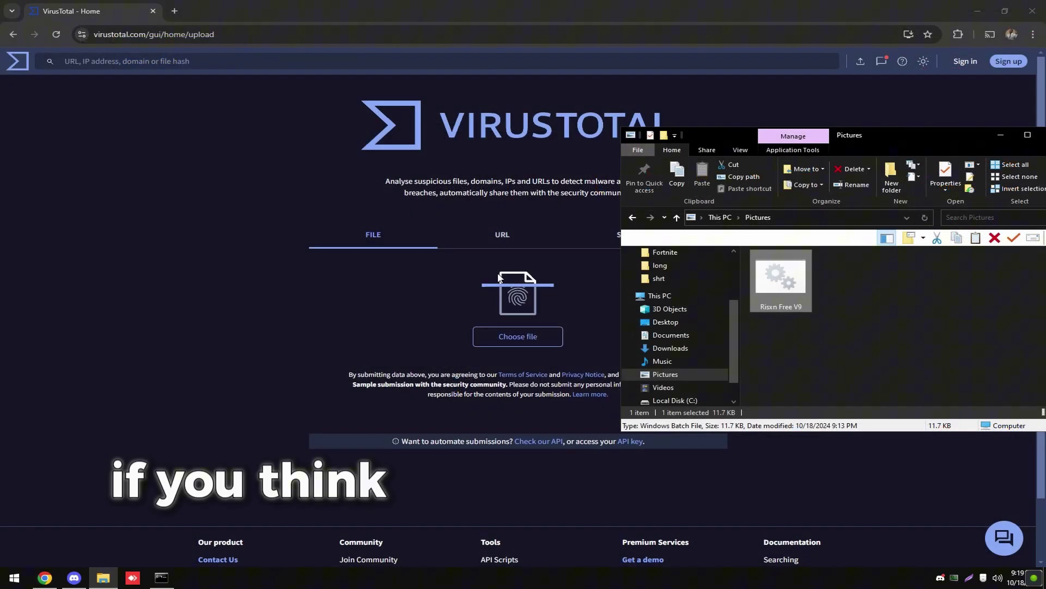
{"action": "left_click", "coordinate": [600, 289]}
{"action": "right_click", "coordinate": [744, 297]}
{"action": "key", "text": "Escape"}
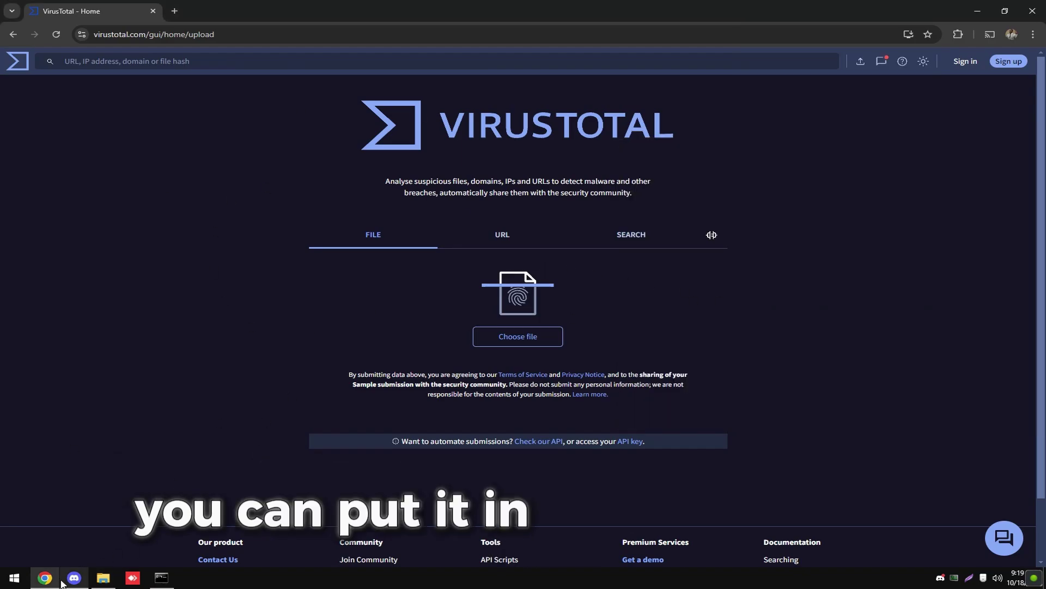
{"action": "left_click", "coordinate": [103, 578]}
{"action": "left_click_drag", "start_coordinate": [726, 343], "coordinate": [475, 293]}
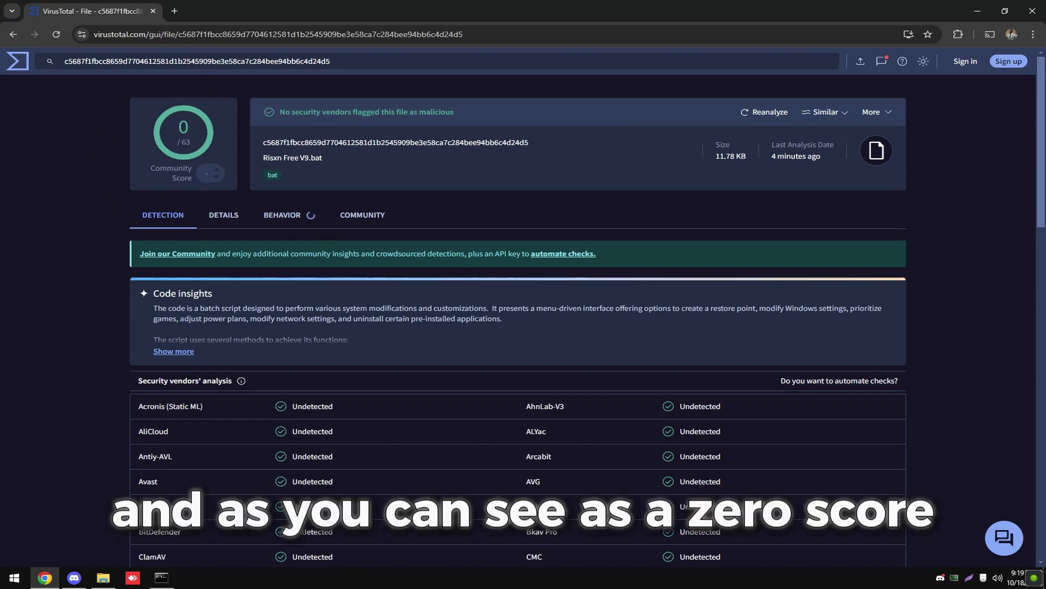
{"action": "left_click", "coordinate": [103, 578]}
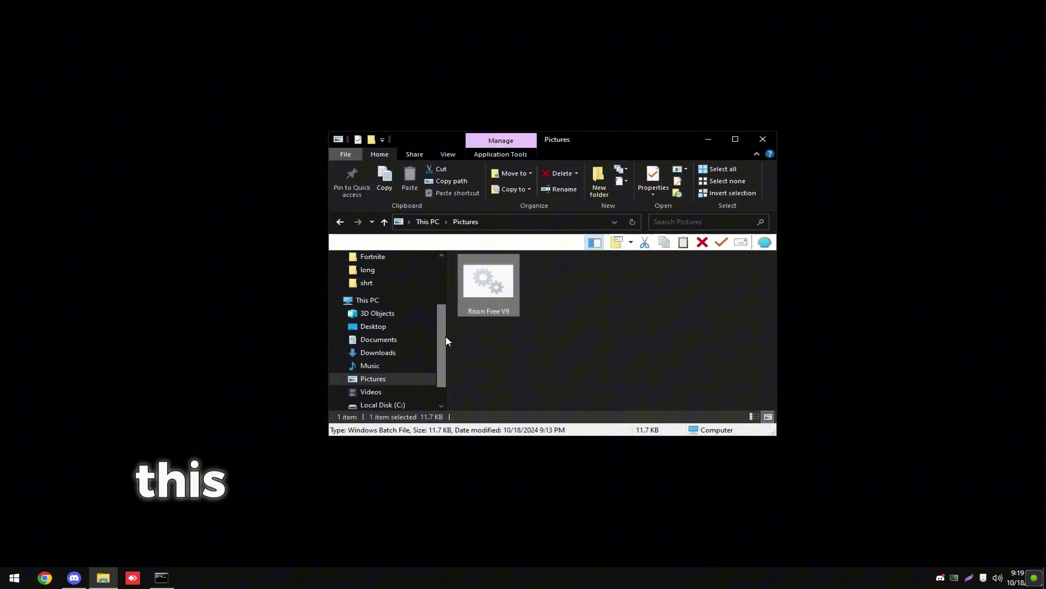
Step: Review the Risxn Free V9 script's code in Notepad, then run it as administrator
{"action": "right_click", "coordinate": [496, 297]}
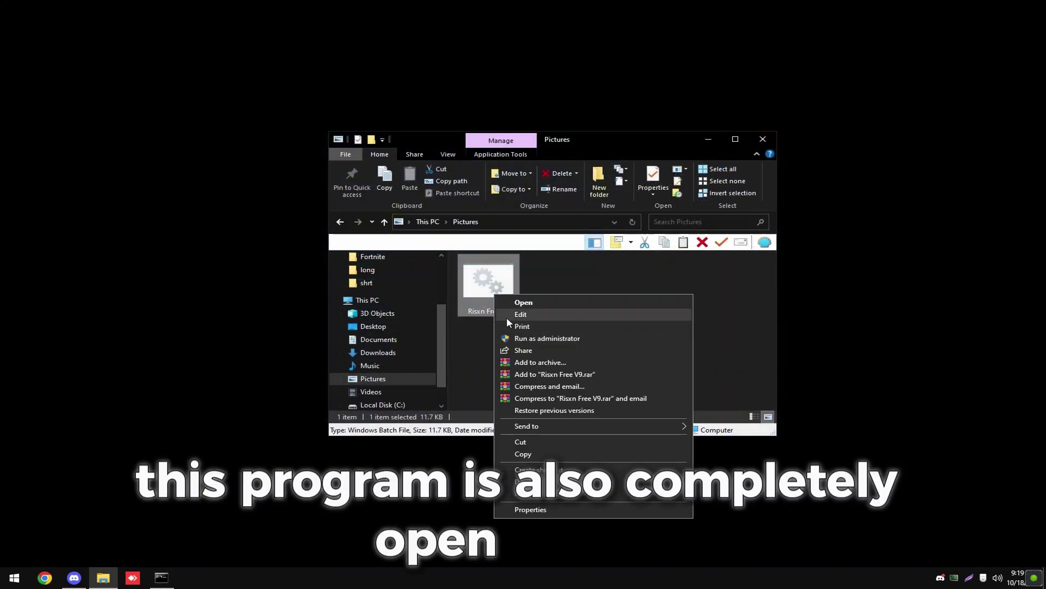
{"action": "left_click", "coordinate": [506, 316]}
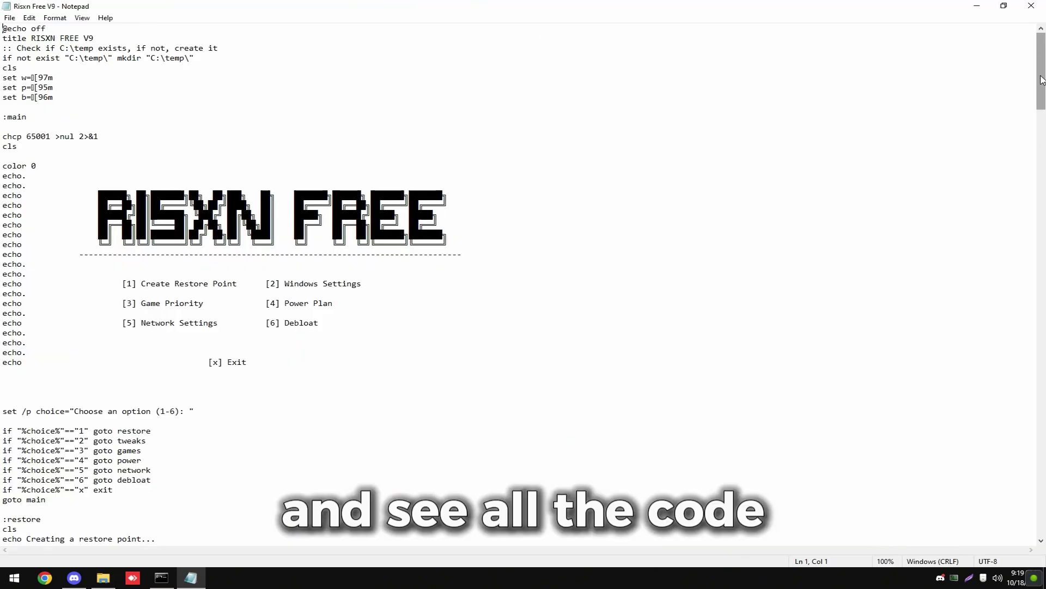
{"action": "left_click_drag", "start_coordinate": [1042, 80], "coordinate": [1043, 136]}
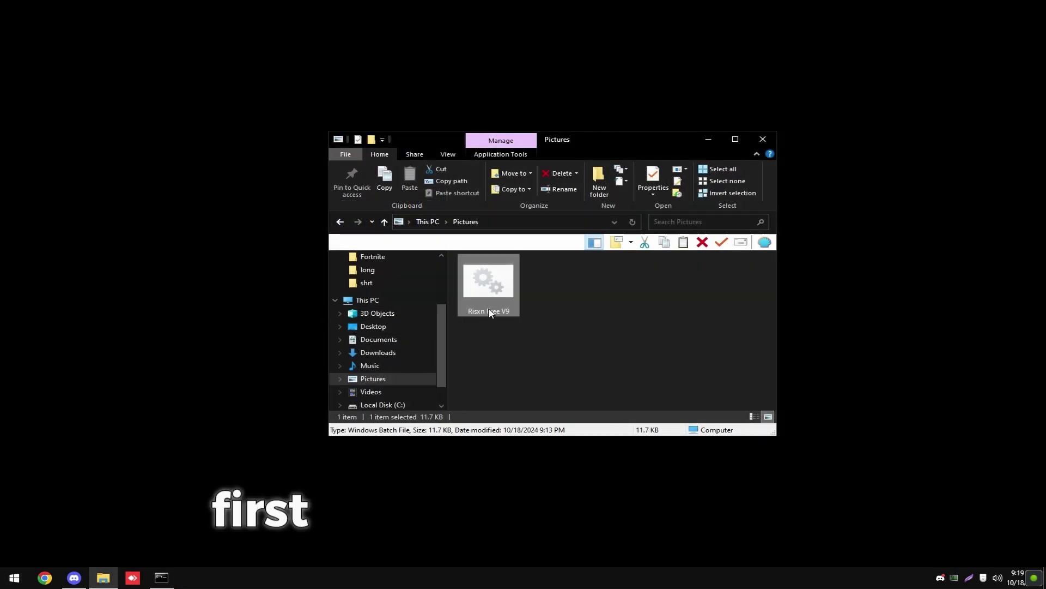
{"action": "right_click", "coordinate": [490, 312]}
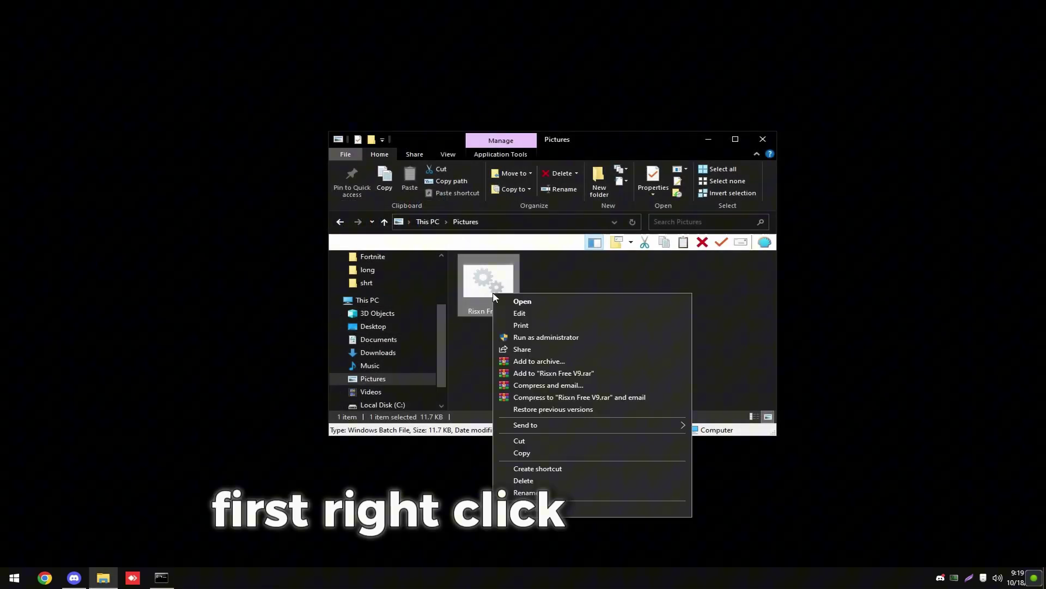
{"action": "left_click", "coordinate": [565, 338]}
Step: Maximize the RISXN FREE console and create a system restore point with option 1
{"action": "double_click", "coordinate": [346, 56]}
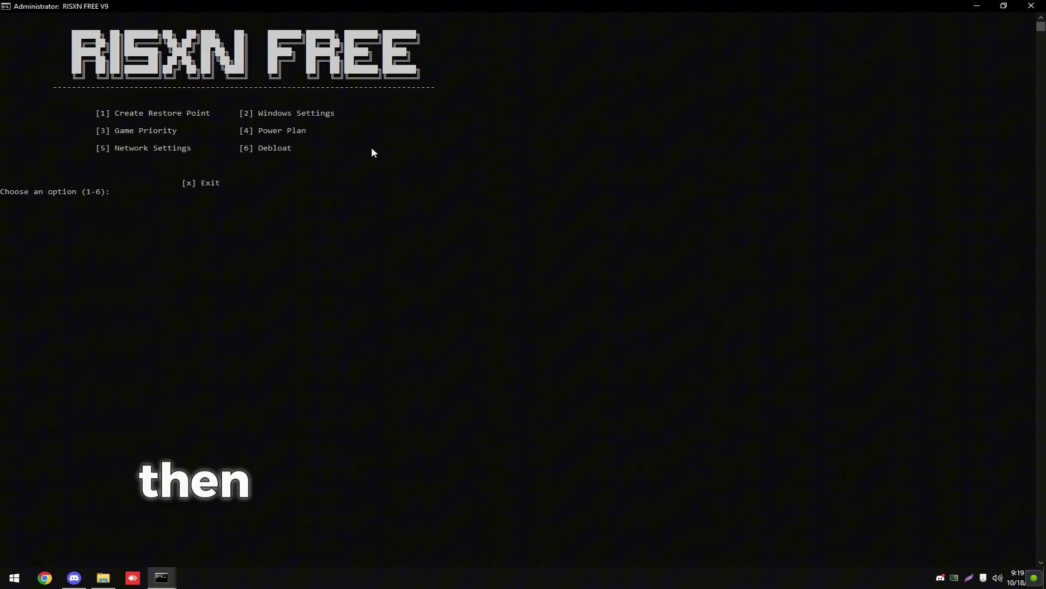
{"action": "type", "text": "1"}
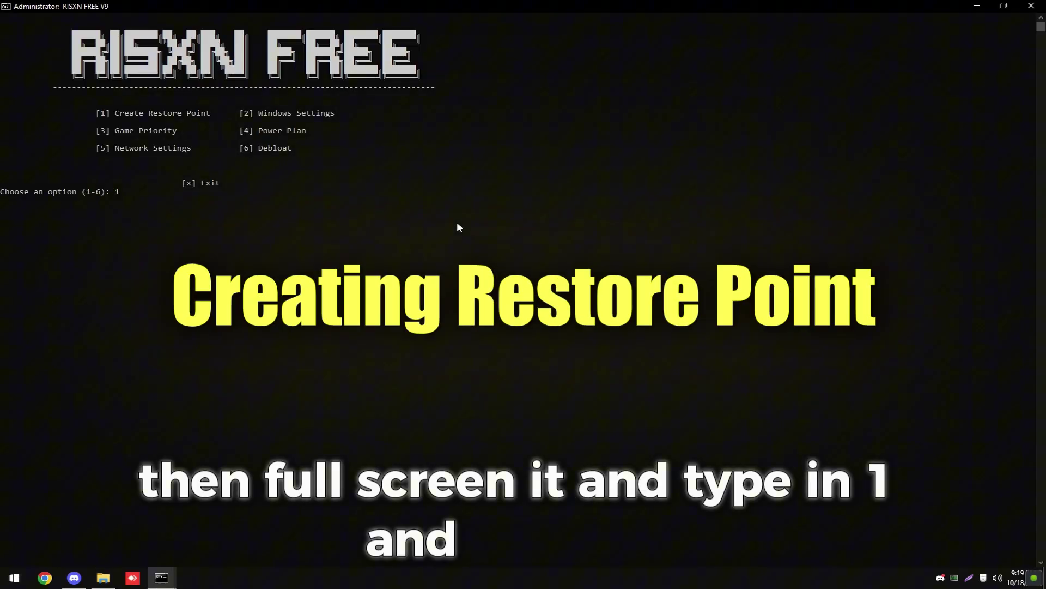
{"action": "key", "text": "Return"}
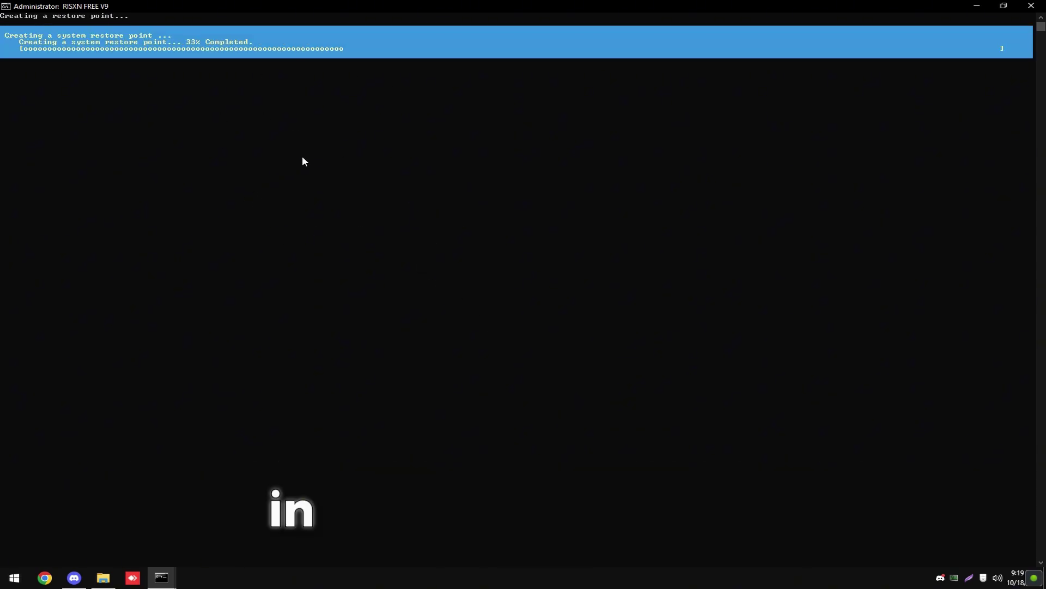
{"action": "key", "text": "Return"}
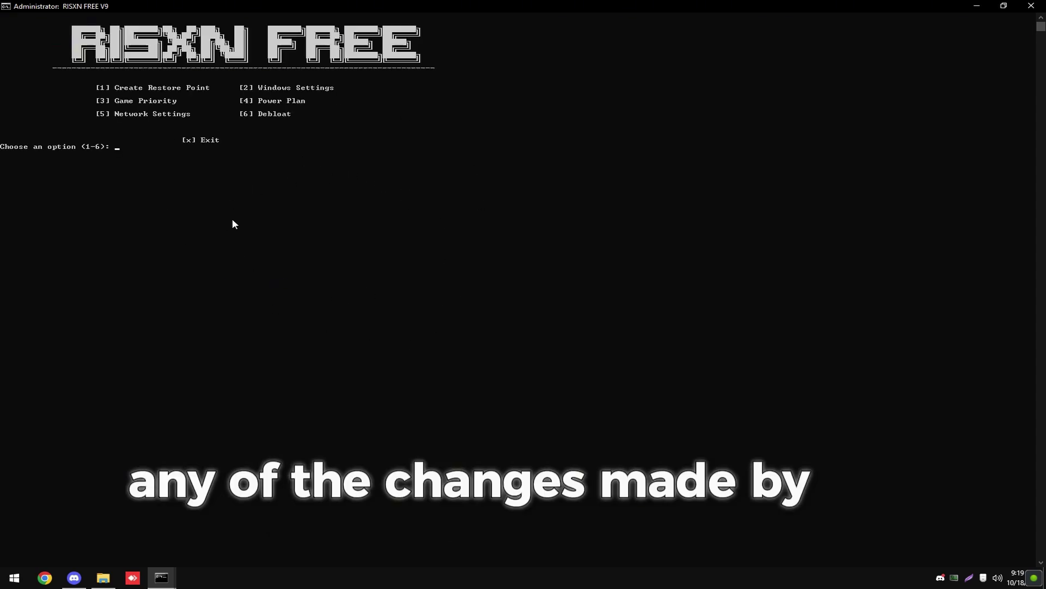
Step: Use option 2 to apply every Windows settings tweak, including disabling Game DVR
{"action": "type", "text": "2"}
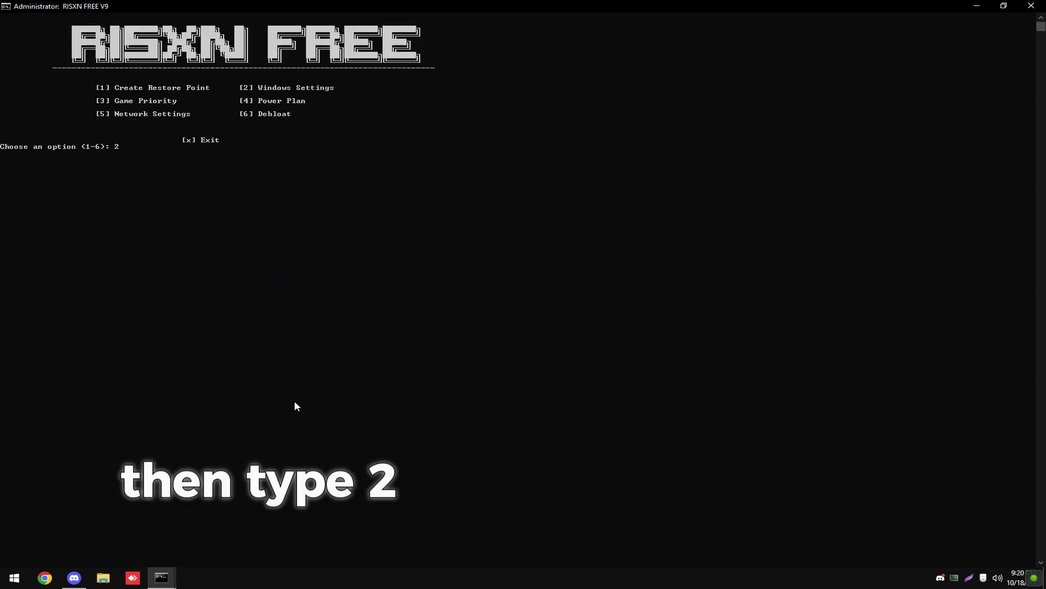
{"action": "key", "text": "Return"}
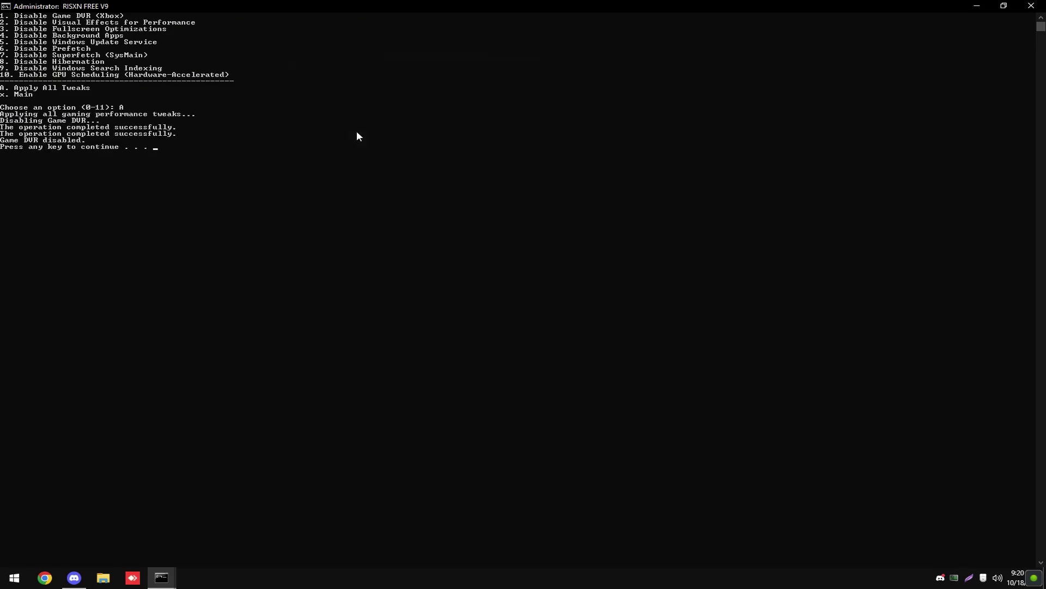
{"action": "key", "text": "Return"}
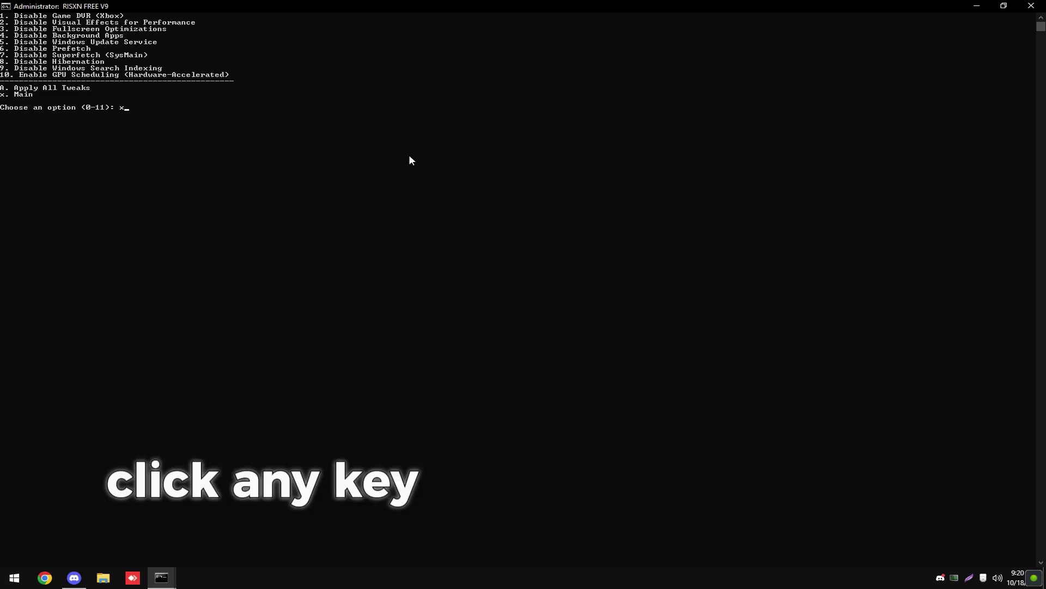
{"action": "key", "text": "Return"}
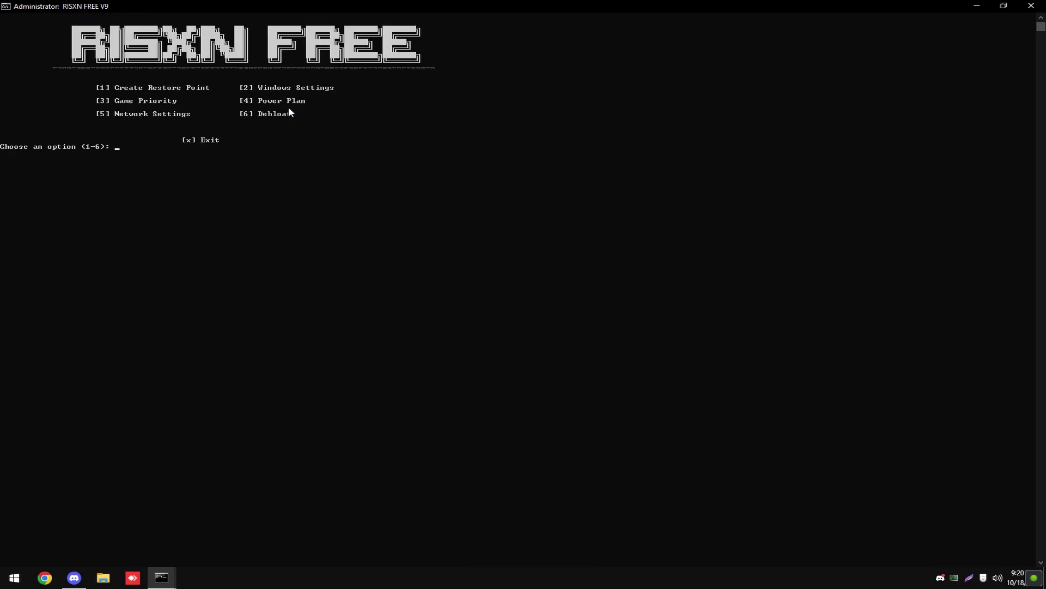
Step: Set game priority for Fortnite through option 3, choice 1
{"action": "type", "text": "3"}
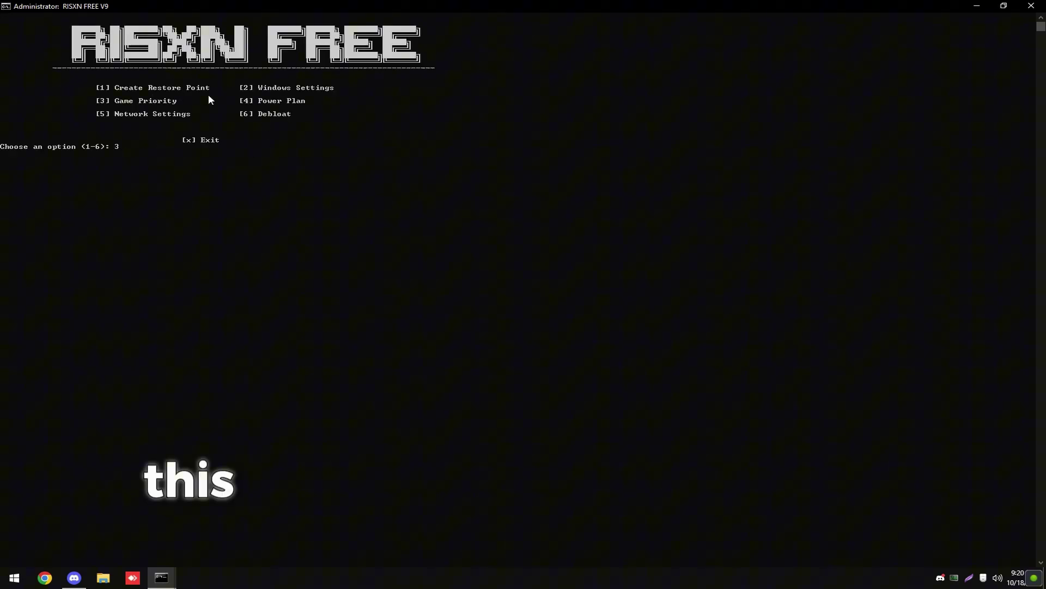
{"action": "key", "text": "Return"}
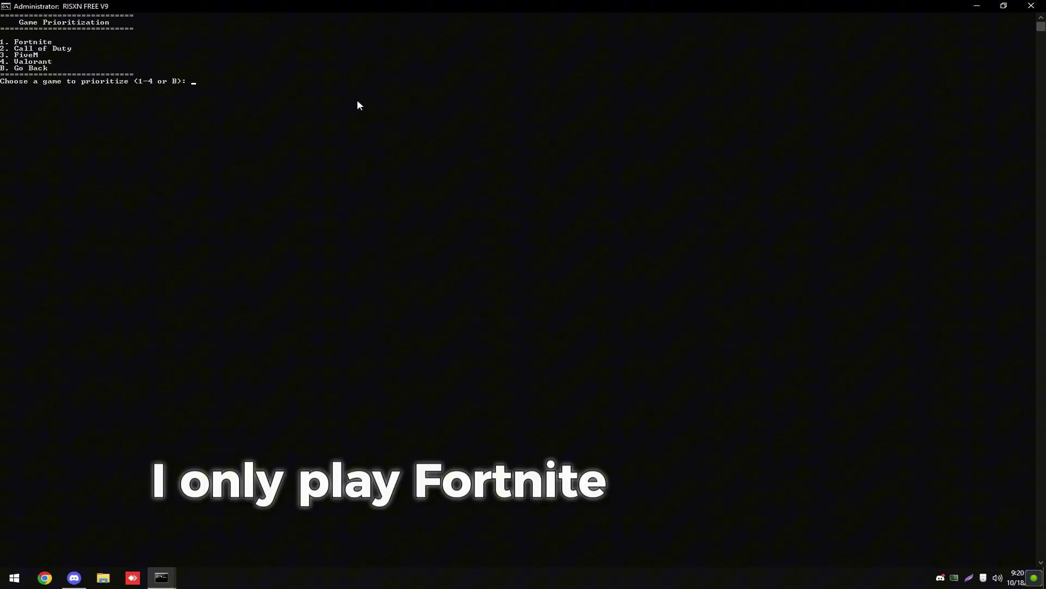
{"action": "type", "text": "1"}
{"action": "key", "text": "Return"}
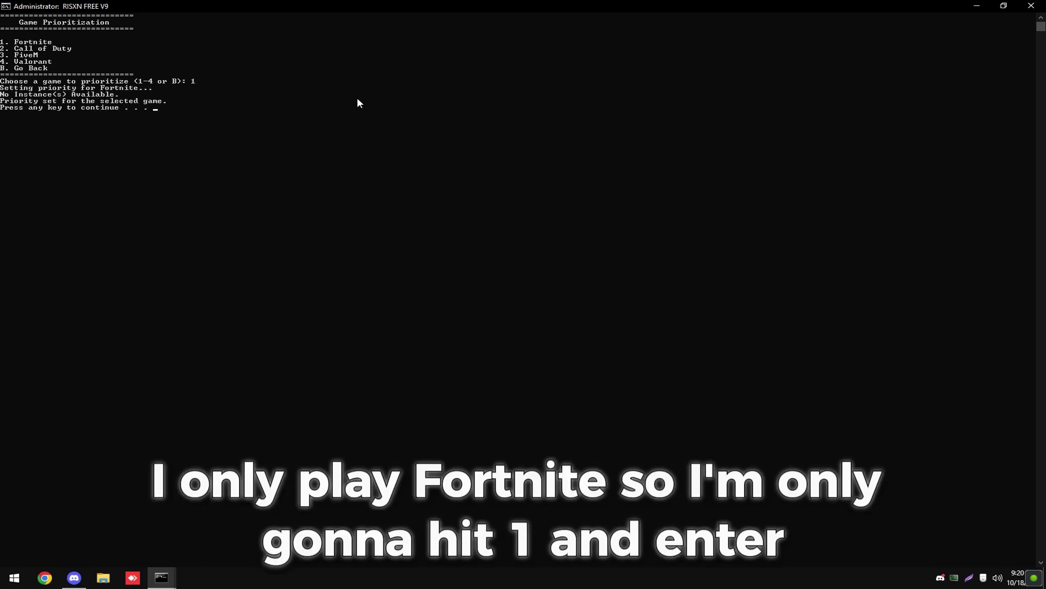
{"action": "key", "text": "Return"}
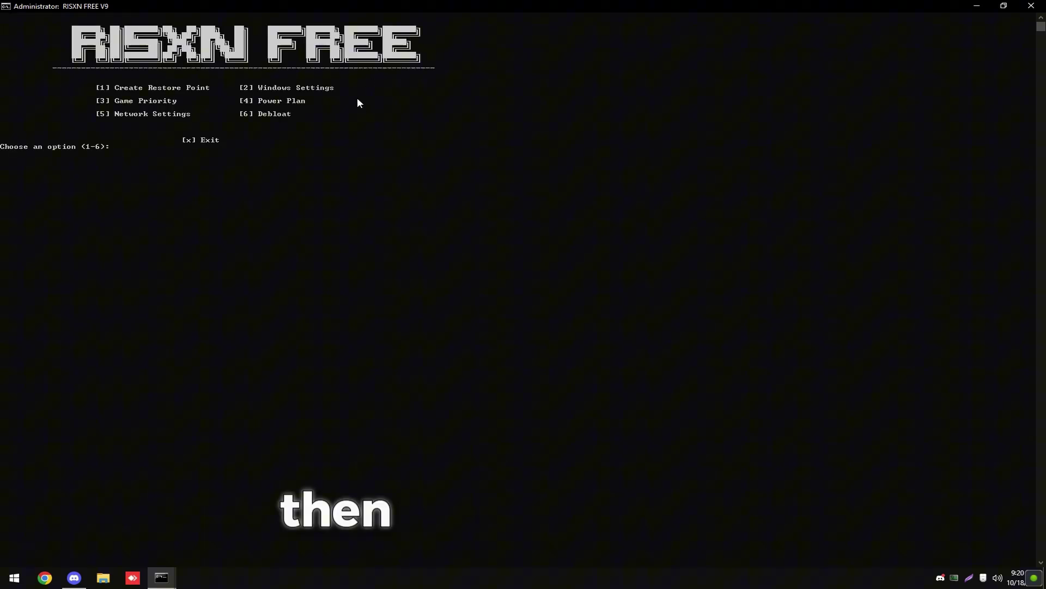
{"action": "type", "text": "4"}
{"action": "key", "text": "Return"}
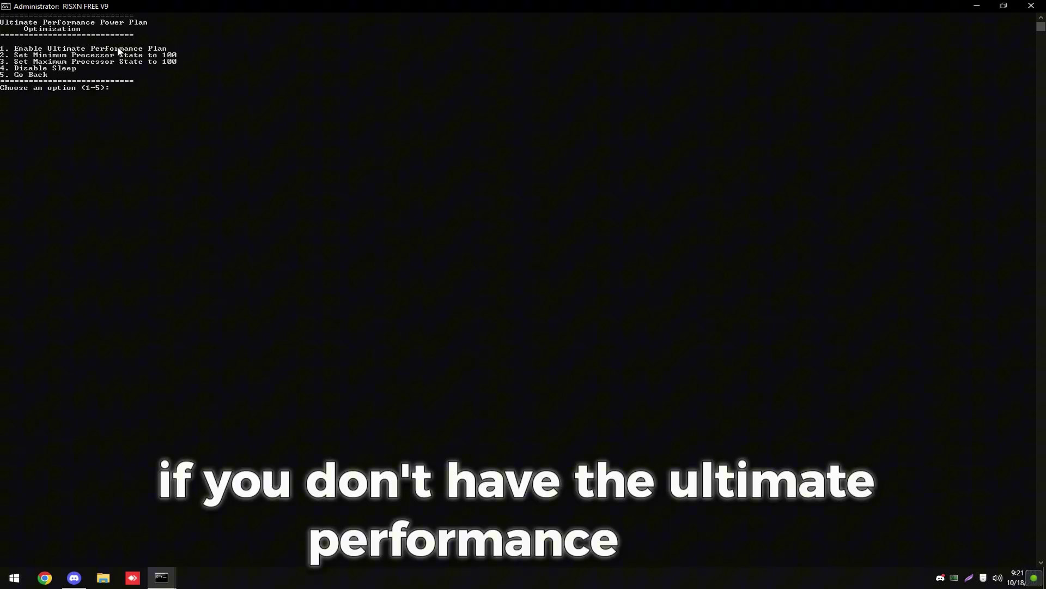
Step: Set the minimum (option 2) and maximum (option 3) processor states to 100
{"action": "type", "text": "1"}
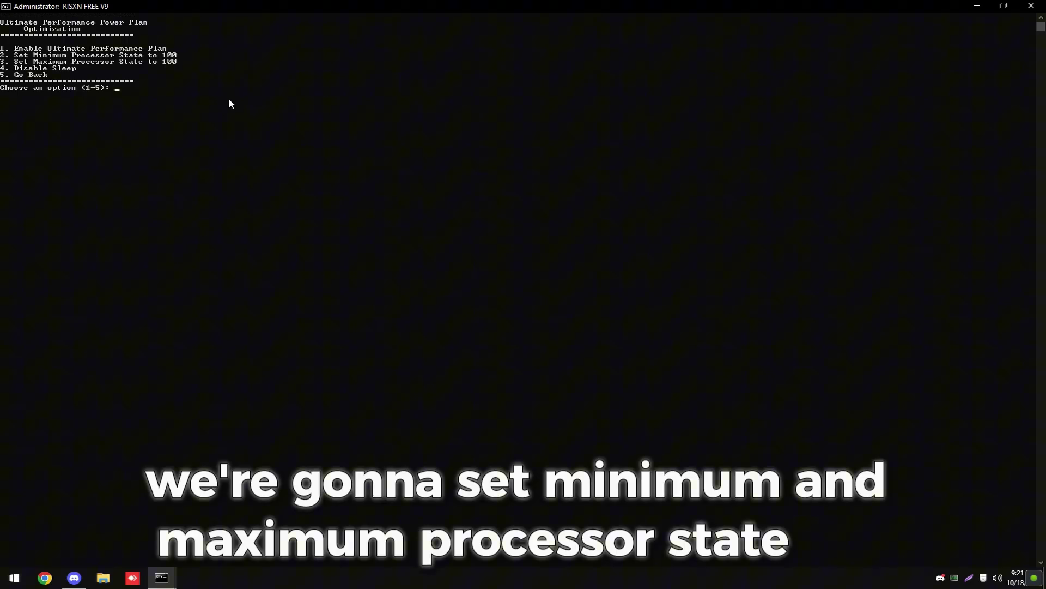
{"action": "type", "text": "2"}
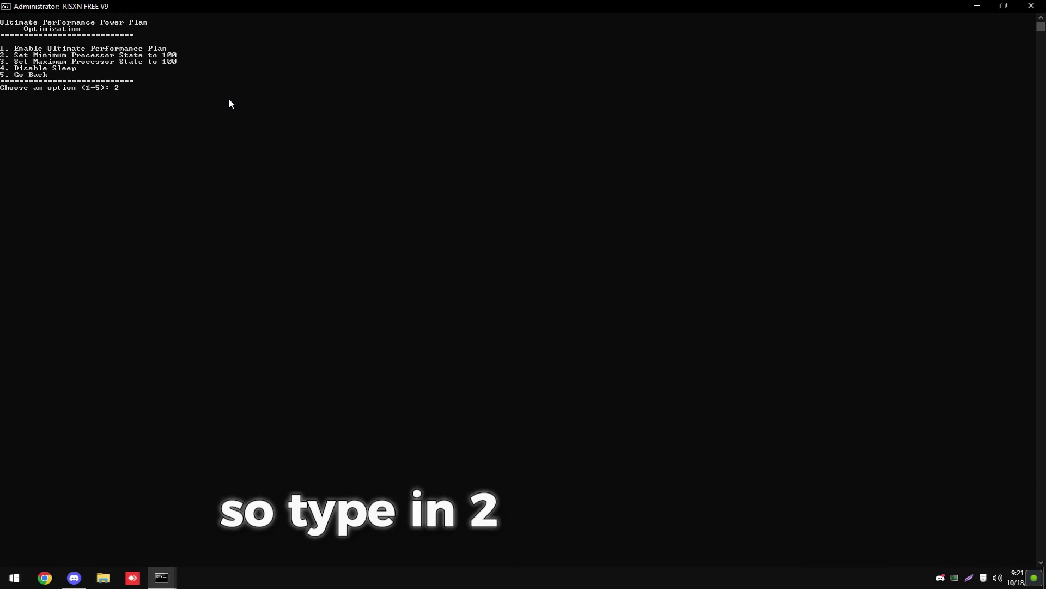
{"action": "key", "text": "Return"}
{"action": "key", "text": "Return"}
{"action": "type", "text": "3"}
{"action": "key", "text": "Return"}
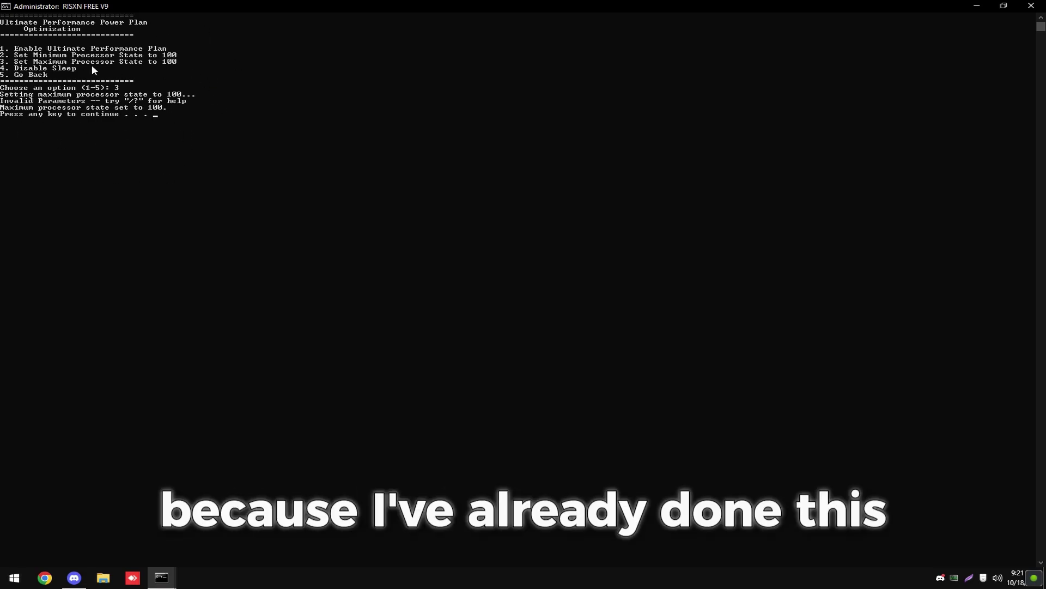
{"action": "key", "text": "Return"}
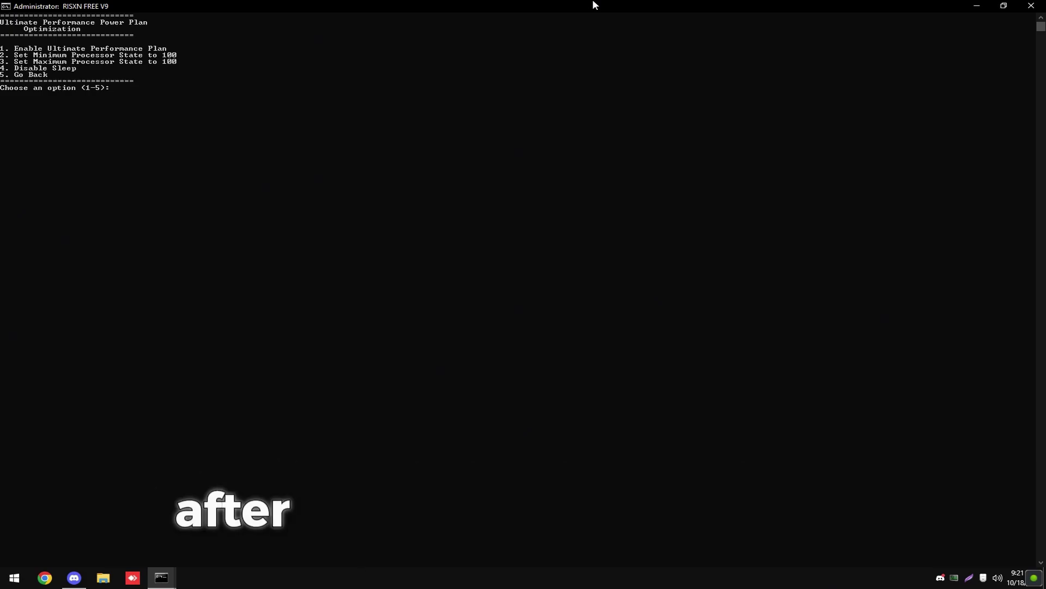
Step: Apply the network tweaks with option 5, including a DNS cache flush
{"action": "type", "text": "5"}
{"action": "key", "text": "Return"}
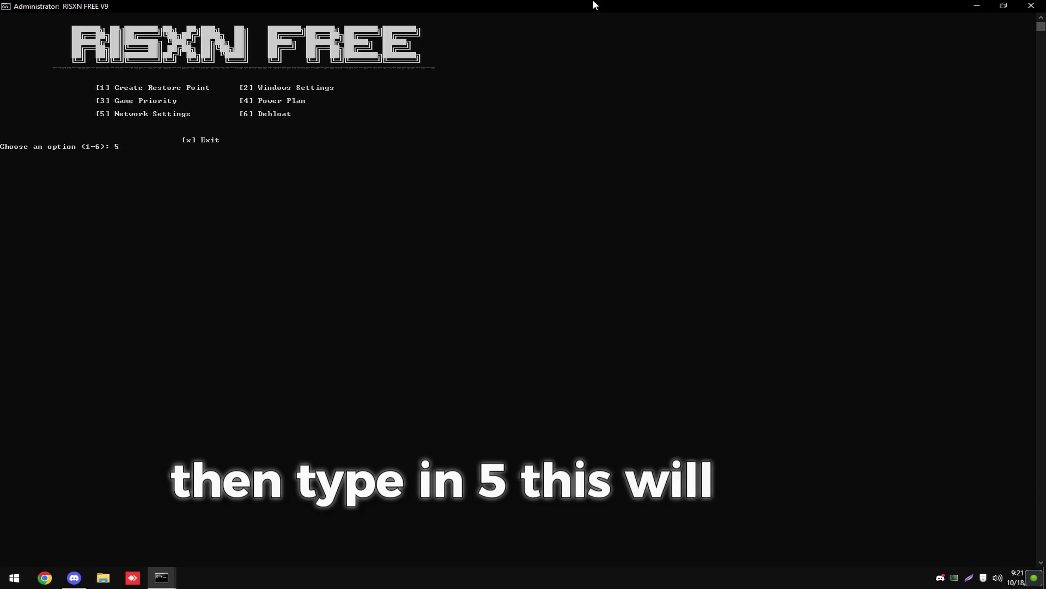
{"action": "key", "text": "Return"}
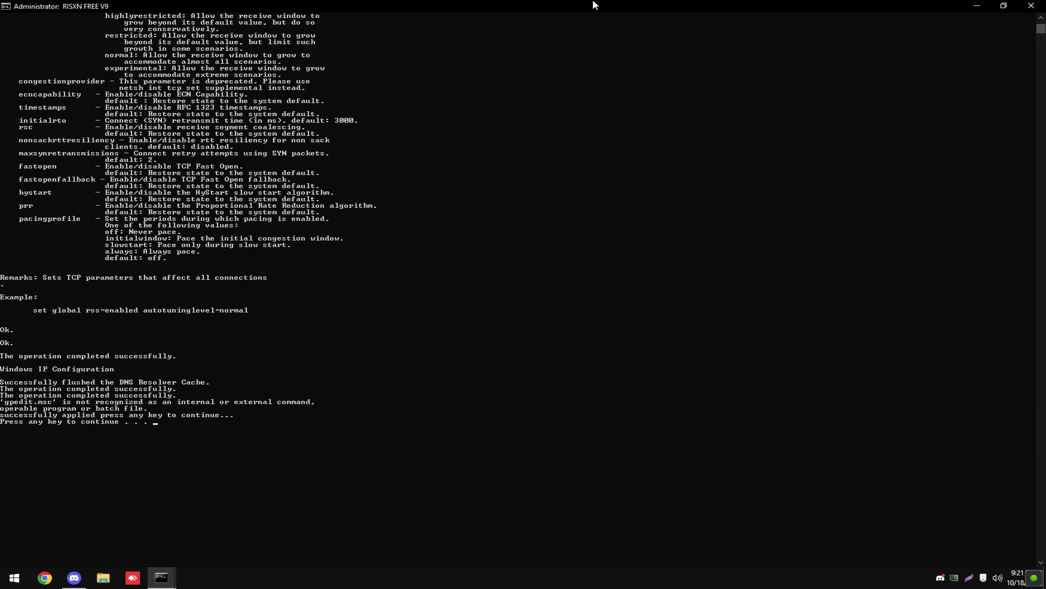
{"action": "key", "text": "Return"}
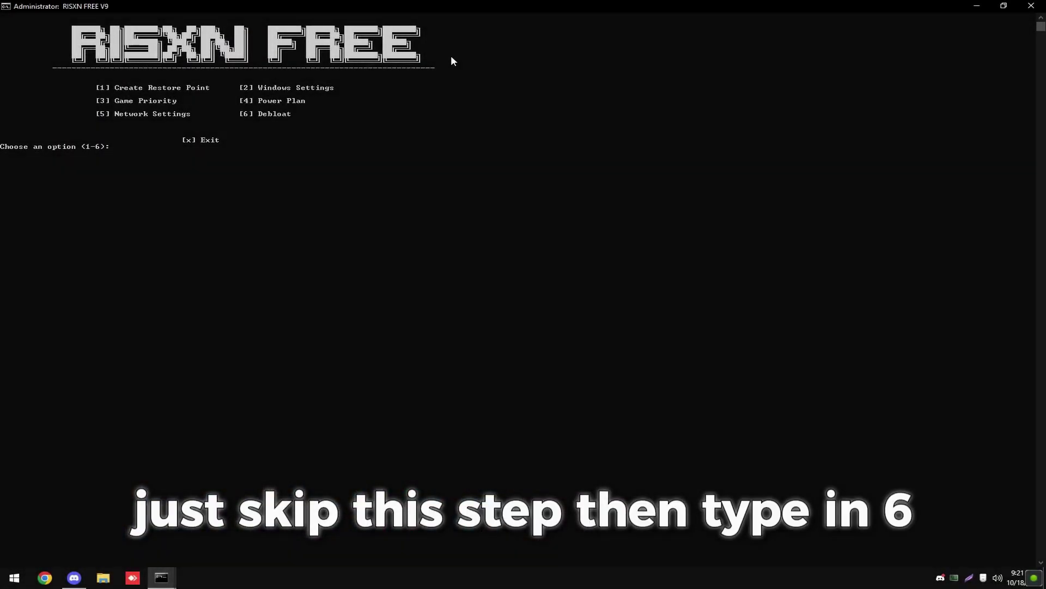
Step: Run option 6 to uninstall the removable built-in Windows apps, continuing past each pause
{"action": "type", "text": "6"}
{"action": "key", "text": "Return"}
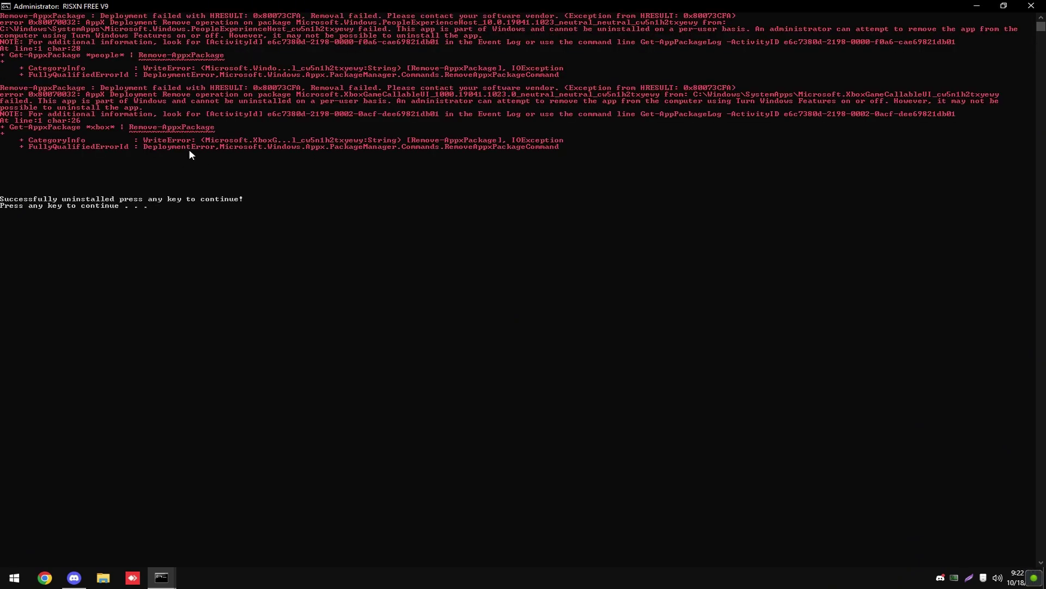
{"action": "key", "text": "Return"}
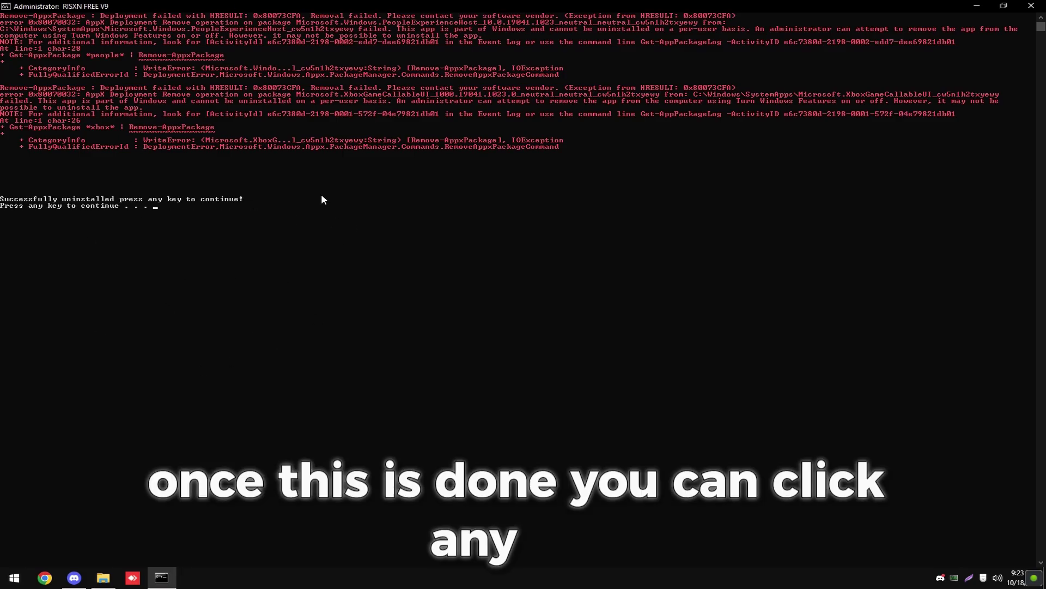
{"action": "key", "text": "Return"}
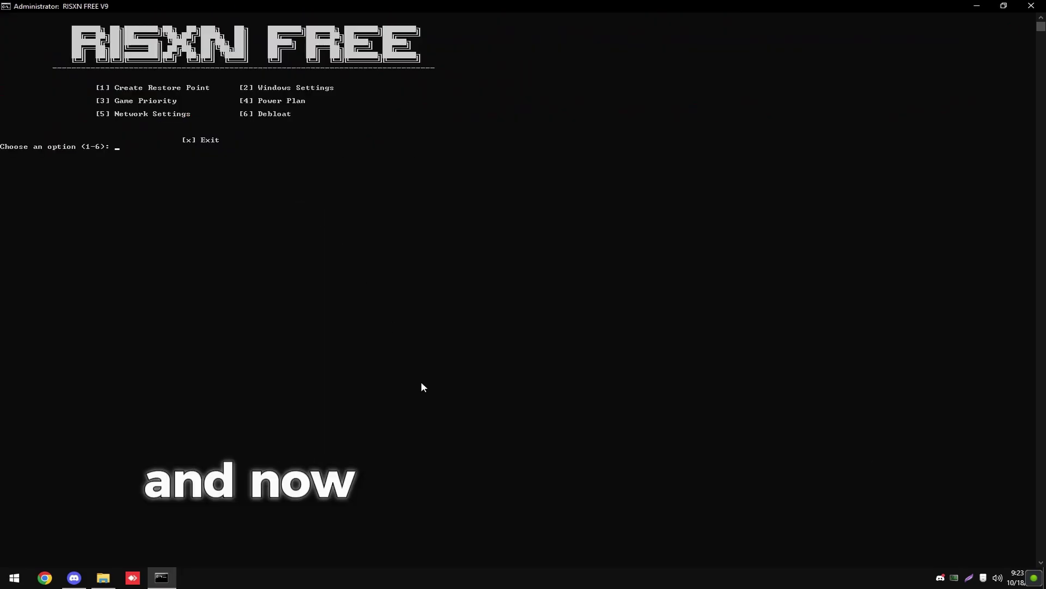